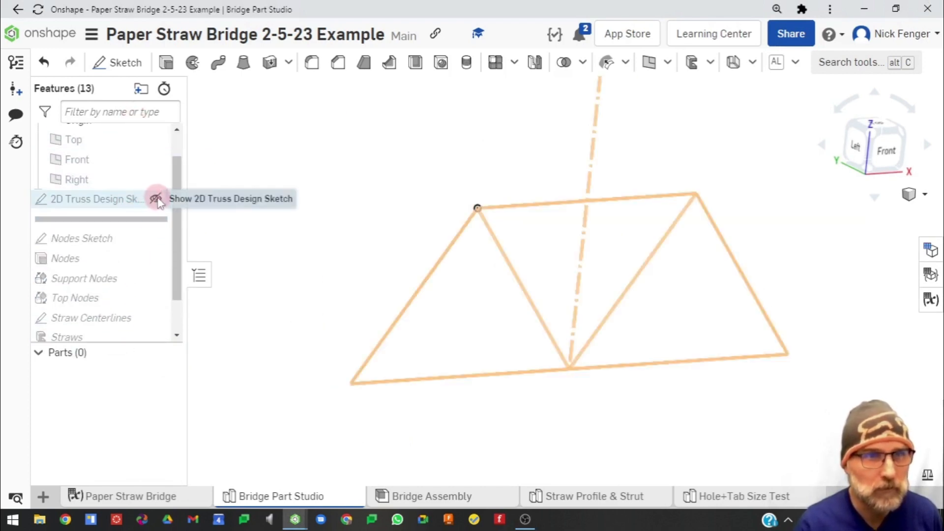
Step: Show the 2D Truss Design Sketch and open it to examine its triangles, centerline, and height and base dimensions
{"action": "left_click", "coordinate": [155, 199]}
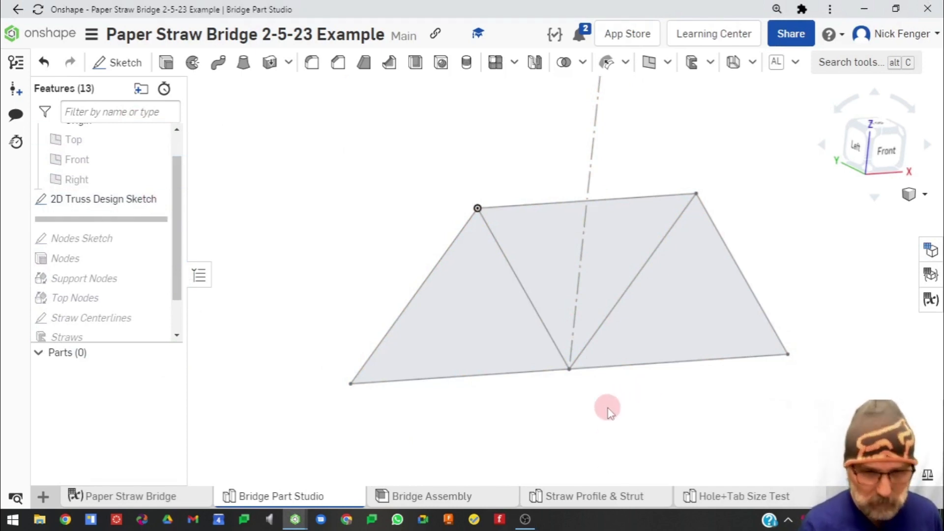
{"action": "key", "text": "n"}
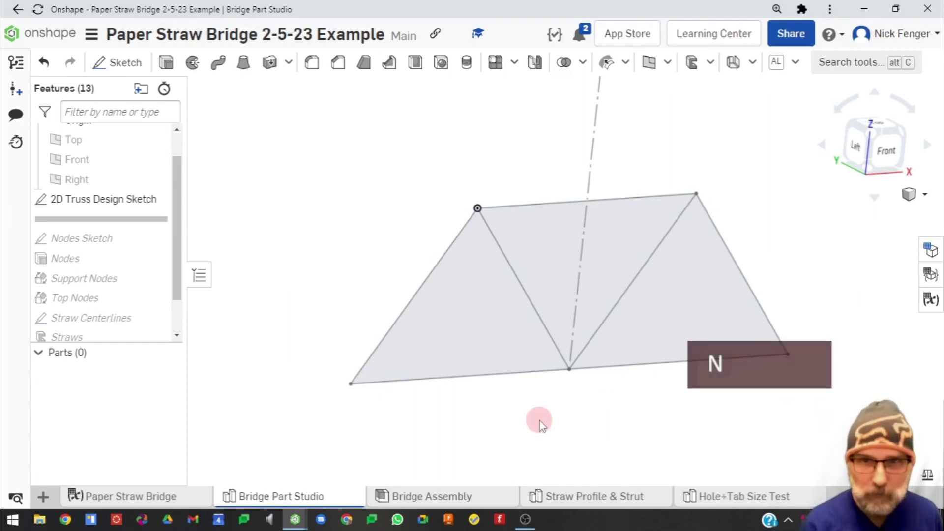
{"action": "left_click", "coordinate": [105, 201]}
{"action": "double_click", "coordinate": [105, 200]}
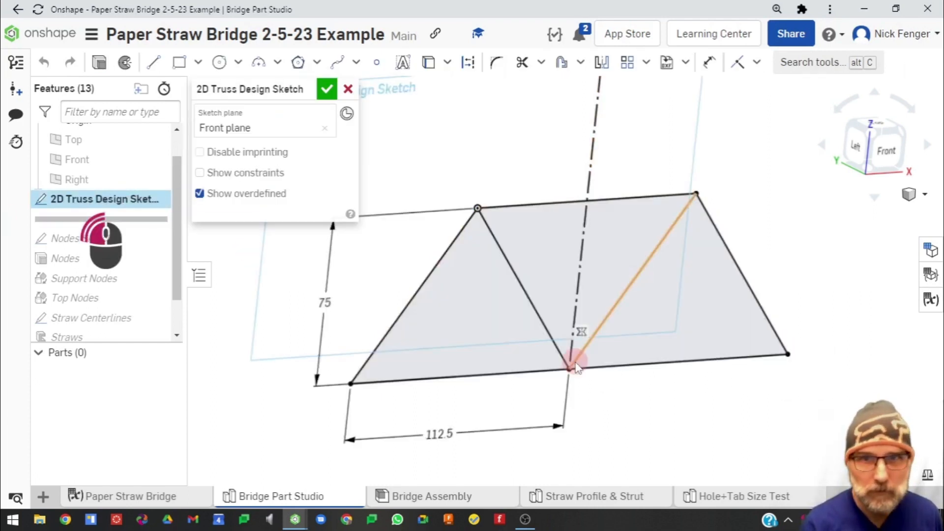
{"action": "key", "text": "n"}
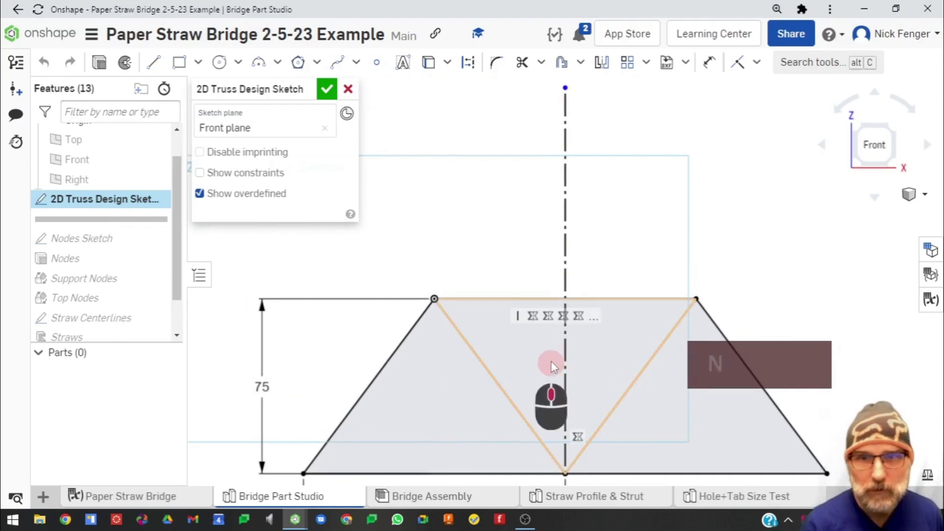
{"action": "scroll", "coordinate": [475, 288], "scroll_direction": "down", "scroll_amount": 2}
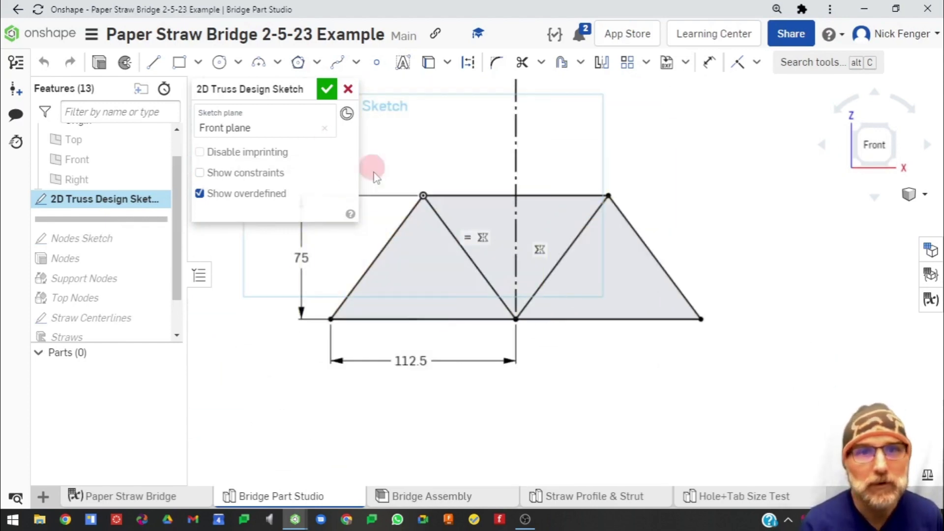
{"action": "left_click", "coordinate": [424, 361]}
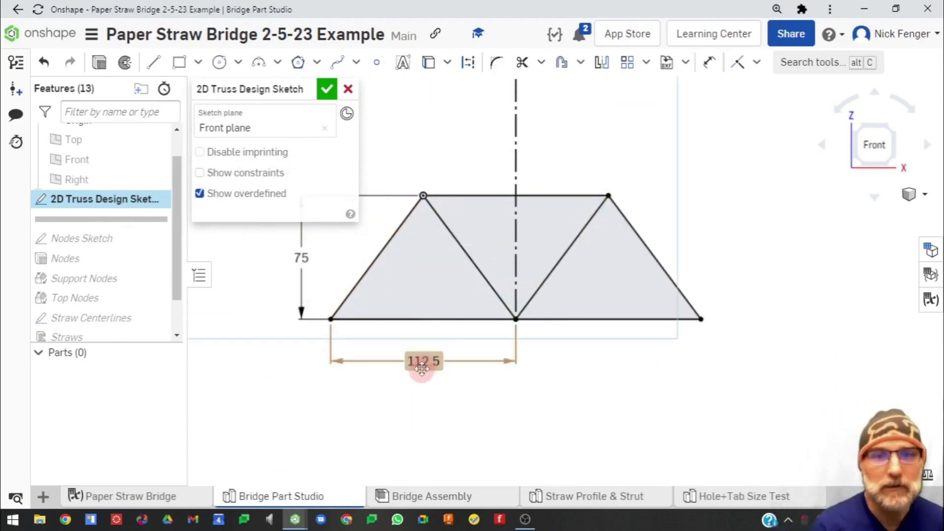
{"action": "left_click", "coordinate": [359, 364]}
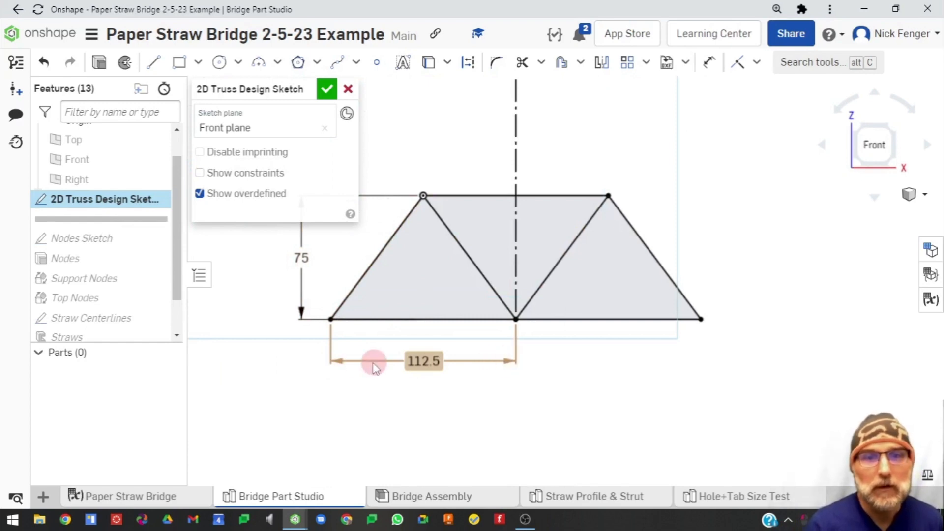
{"action": "left_click", "coordinate": [325, 316]}
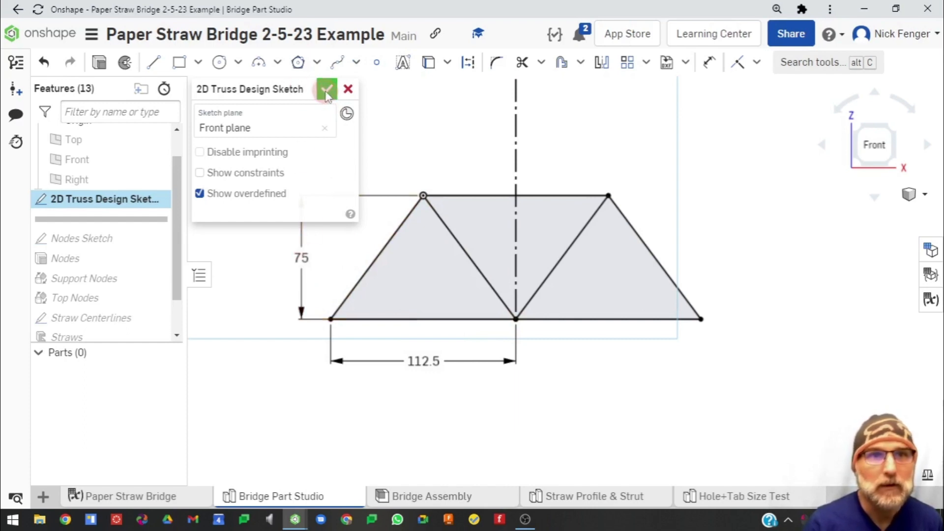
Step: Switch to the Paper Straw Bridge Video document, create a new Part Studio, and name it Bridge
{"action": "key", "text": "alt+Tab"}
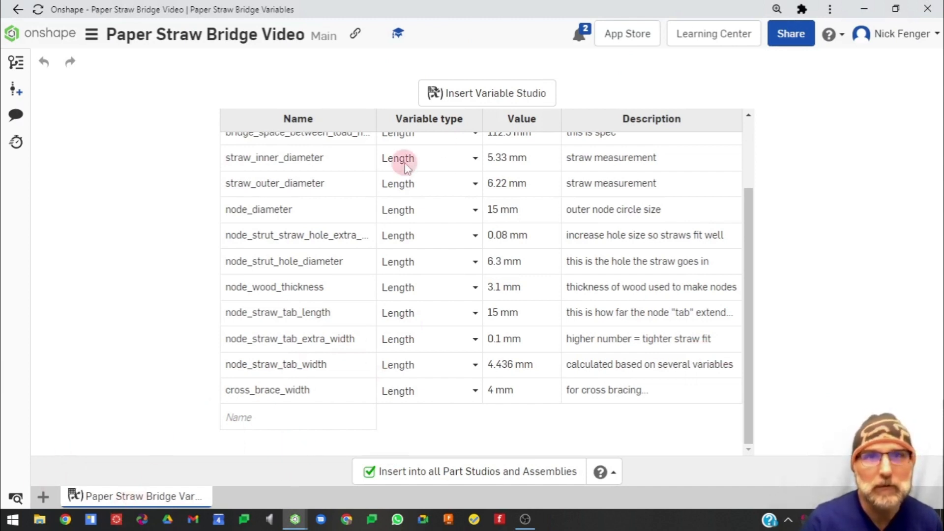
{"action": "left_click", "coordinate": [44, 497]}
{"action": "left_click", "coordinate": [104, 378]}
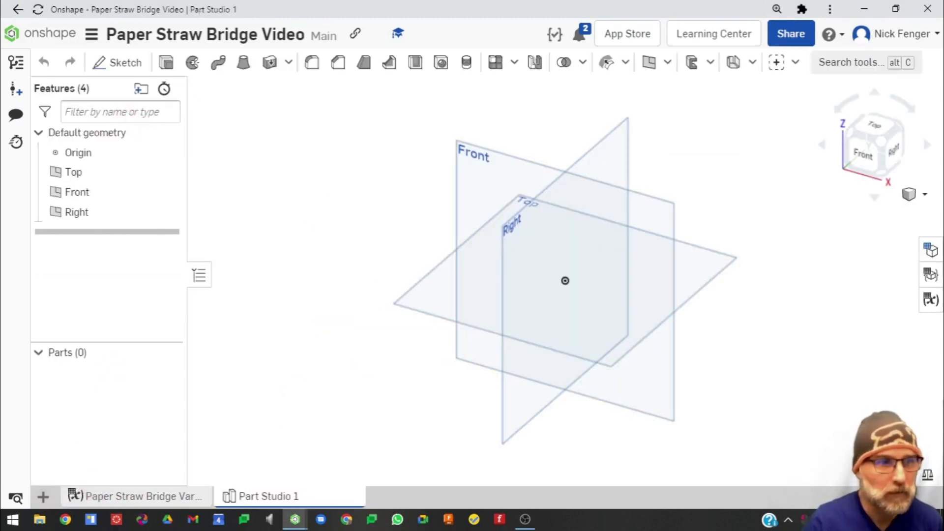
{"action": "right_click", "coordinate": [284, 495]}
{"action": "left_click", "coordinate": [295, 378]}
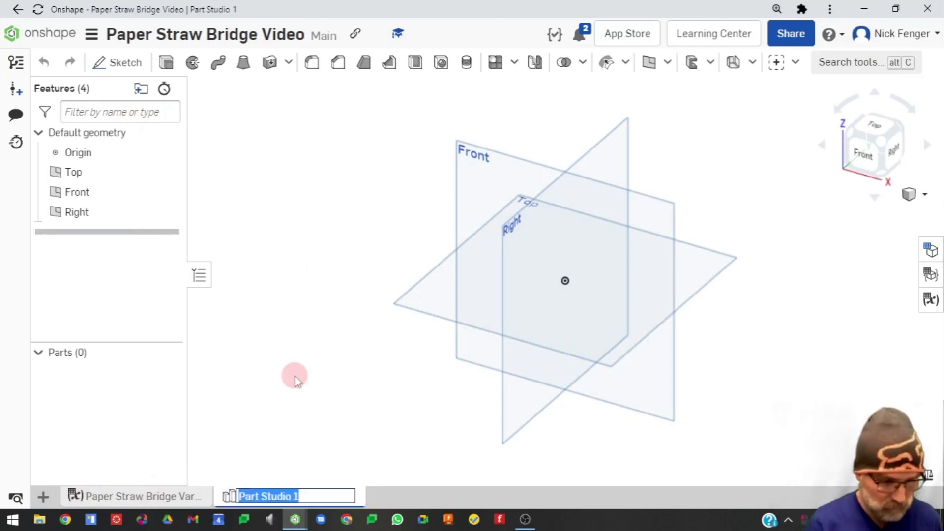
{"action": "type", "text": "Bridge"}
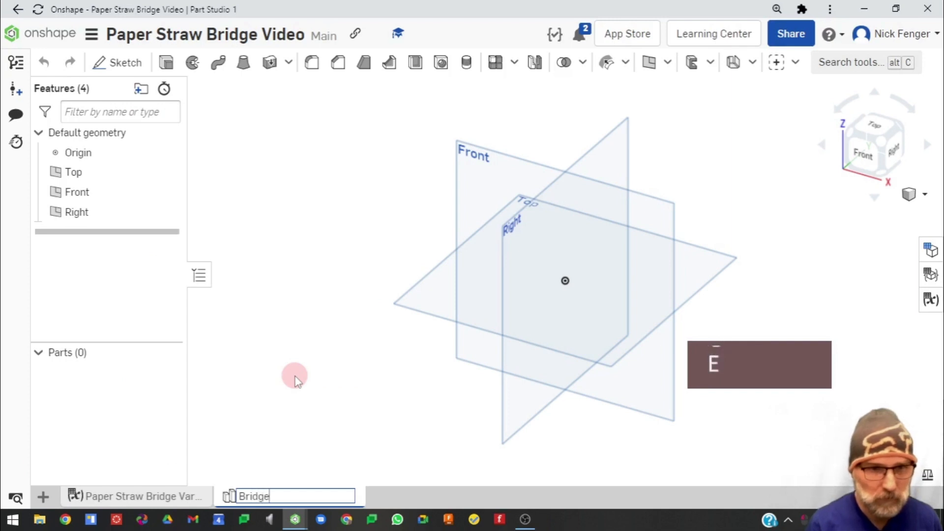
{"action": "left_click", "coordinate": [296, 380]}
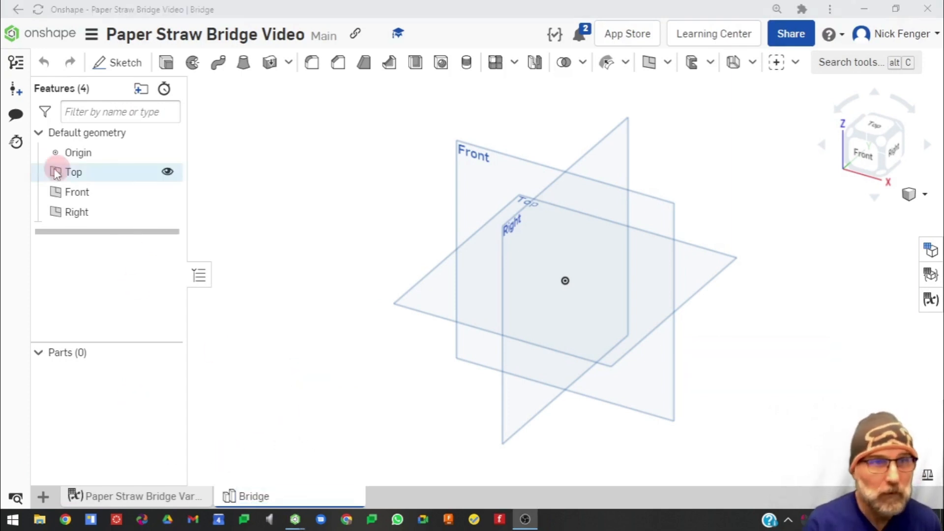
Step: Start a new sketch on the Front plane
{"action": "left_click", "coordinate": [118, 62]}
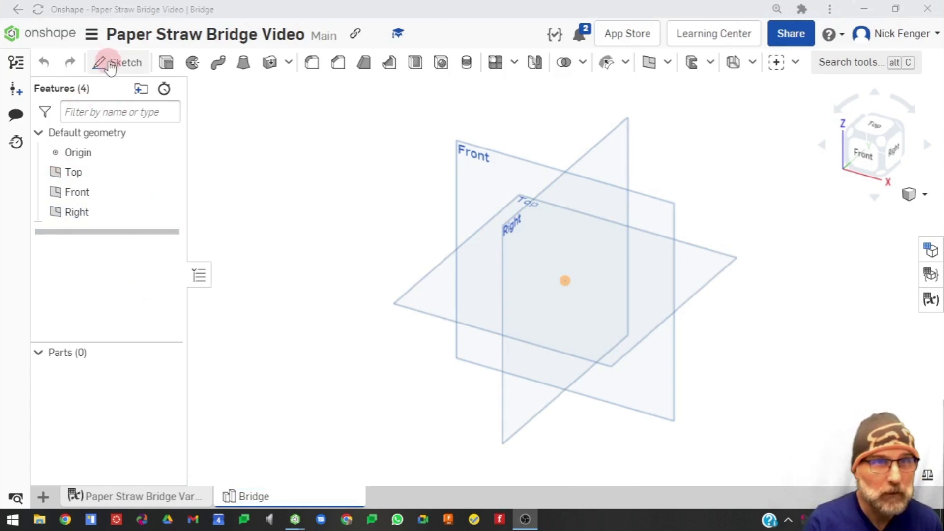
{"action": "left_click", "coordinate": [486, 194]}
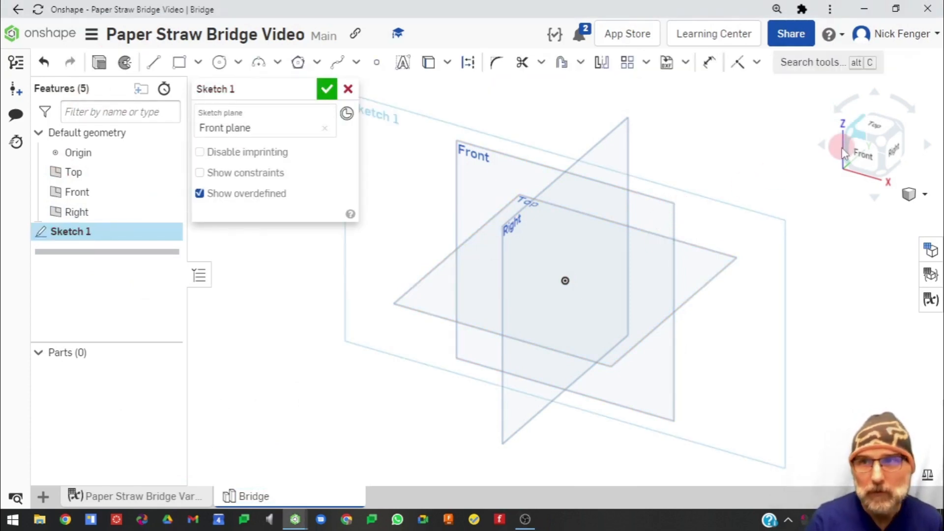
{"action": "left_click", "coordinate": [865, 150]}
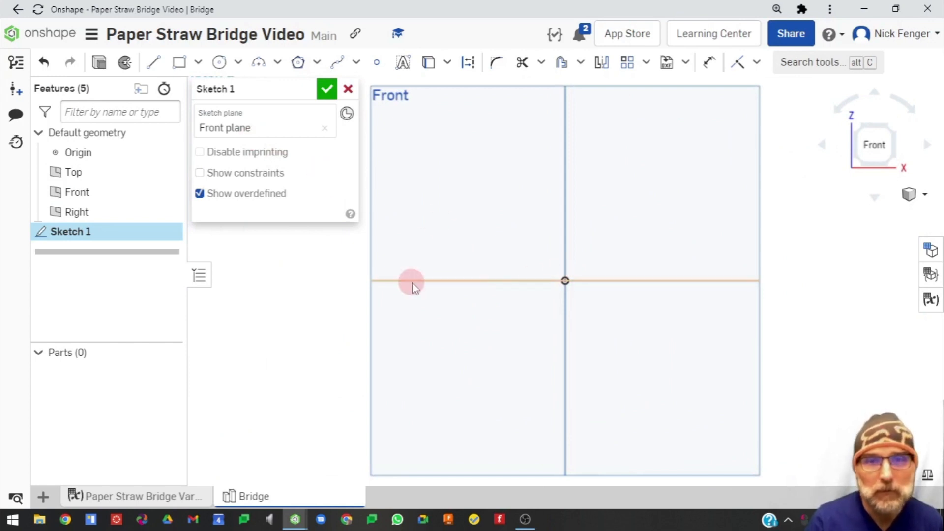
Step: Sketch a triangle from the origin with a horizontal base about 58 mm long and upper sides about 59 mm and 65 mm
{"action": "left_click", "coordinate": [153, 67]}
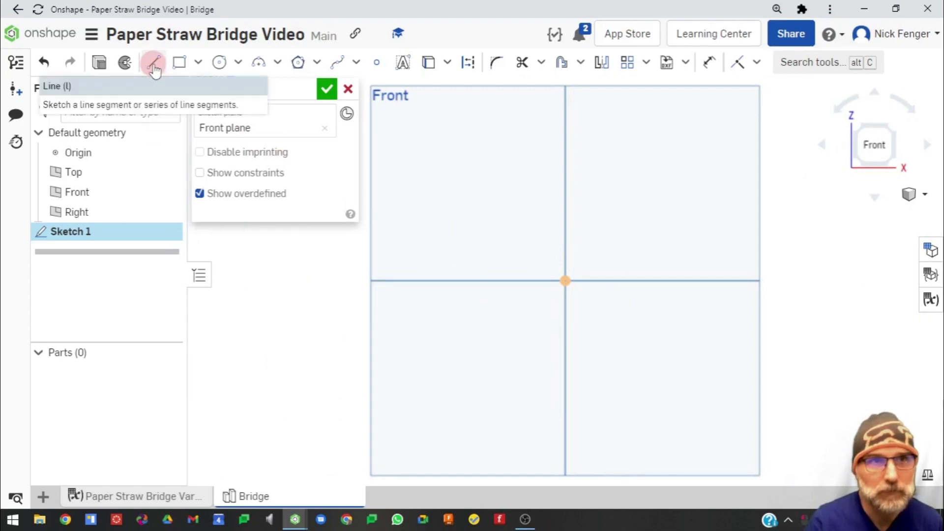
{"action": "left_click", "coordinate": [562, 278]}
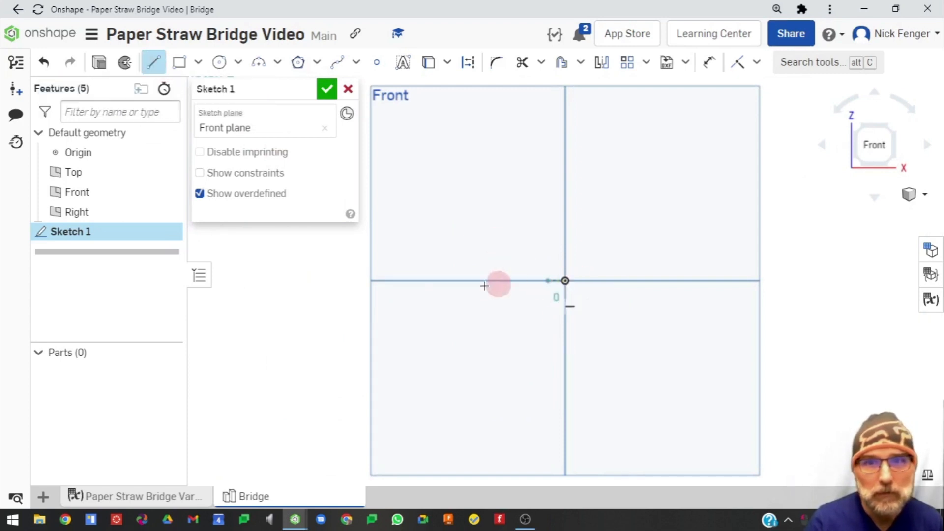
{"action": "left_click", "coordinate": [415, 280]}
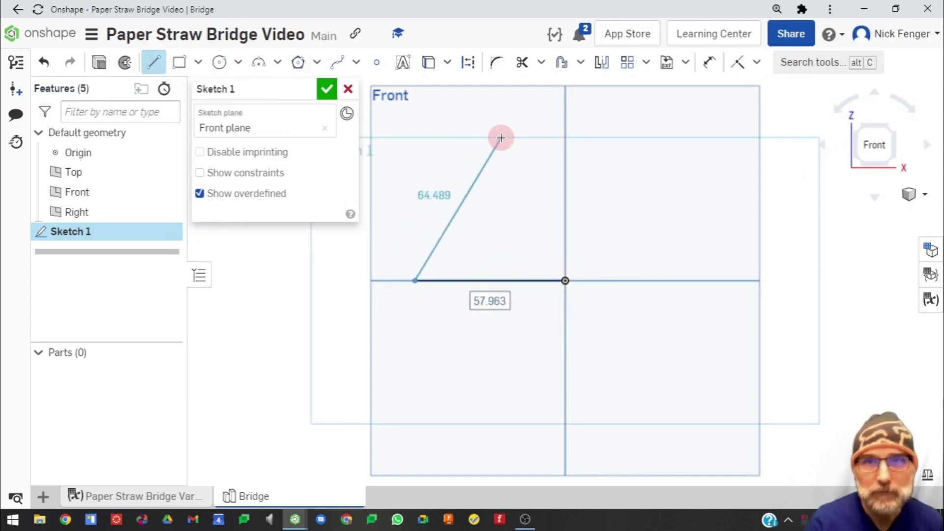
{"action": "left_click", "coordinate": [474, 139]}
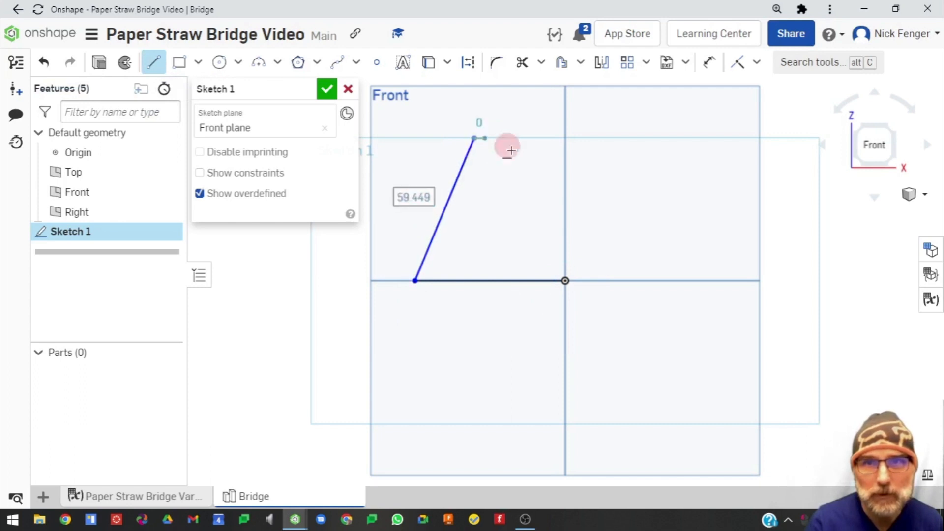
{"action": "left_click", "coordinate": [565, 280]}
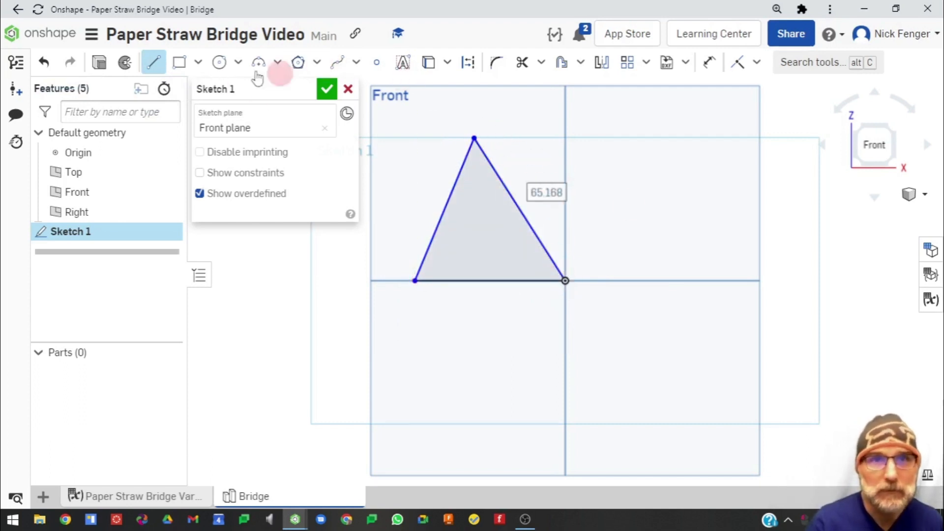
Step: Draw a vertical construction line upward from the origin as the truss centerline, reaching above the triangle's apex
{"action": "left_click", "coordinate": [468, 62]}
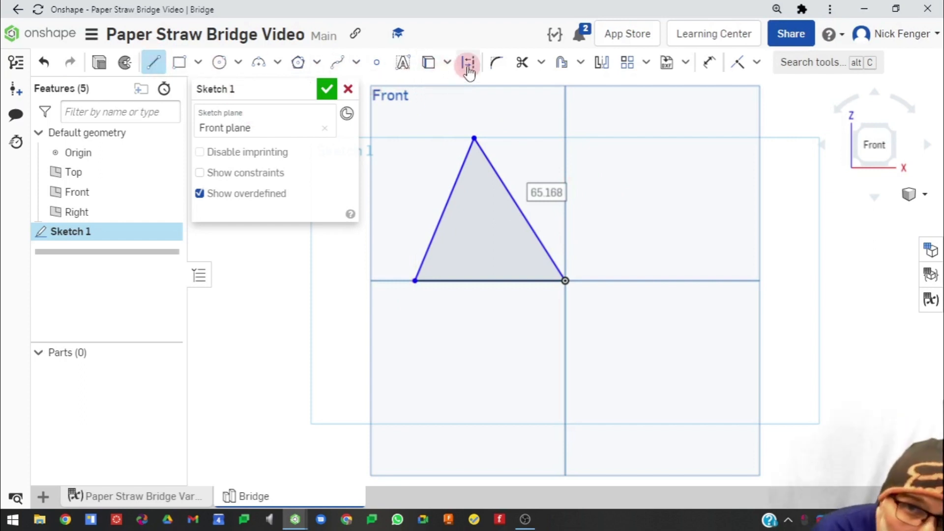
{"action": "left_click", "coordinate": [565, 281]}
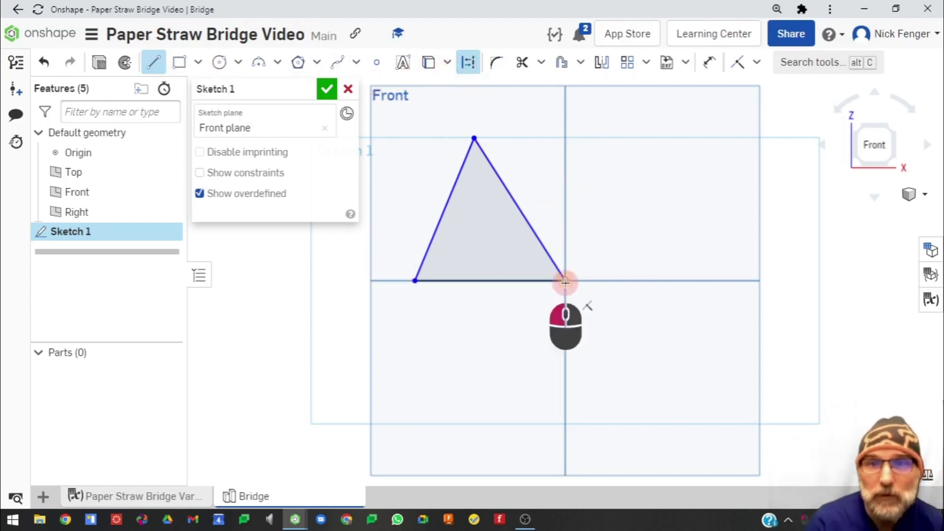
{"action": "left_click", "coordinate": [566, 114]}
{"action": "key", "text": "Escape"}
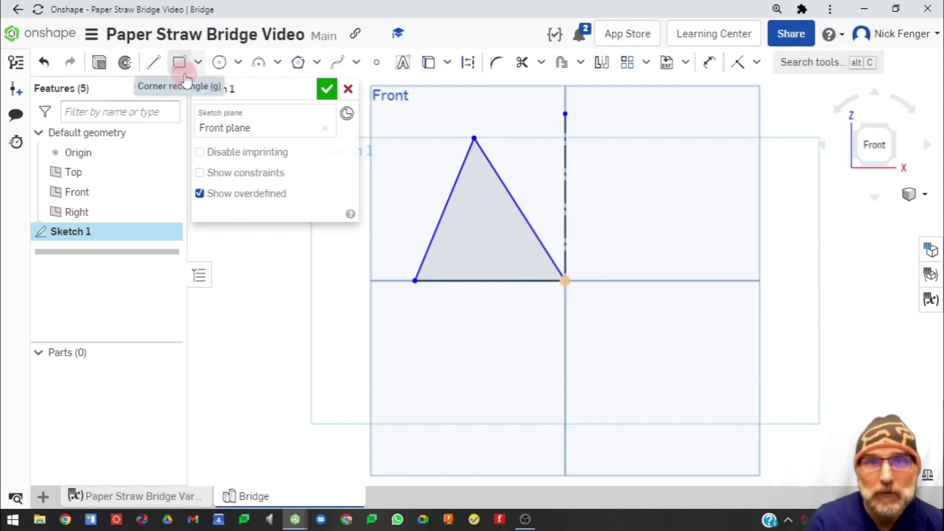
Step: Reshape the triangle by lowering its apex toward the centerline and shortening its base to about 52 mm
{"action": "left_click", "coordinate": [475, 138]}
{"action": "left_click_drag", "start_coordinate": [476, 138], "coordinate": [490, 160]}
{"action": "mouse_move", "coordinate": [418, 284]}
{"action": "left_mouse_down"}
{"action": "mouse_move", "coordinate": [472, 283]}
{"action": "mouse_move", "coordinate": [429, 284]}
{"action": "left_mouse_up"}
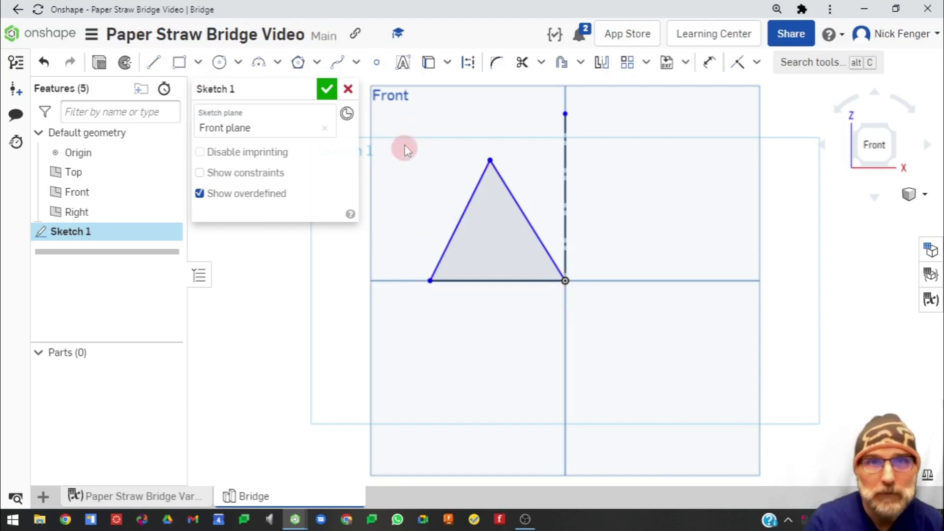
Step: Dimension the triangle's base and set its length to the variable #bridge_space_between_load_nodes
{"action": "left_click", "coordinate": [709, 62]}
{"action": "left_click", "coordinate": [487, 279]}
{"action": "left_click", "coordinate": [498, 348]}
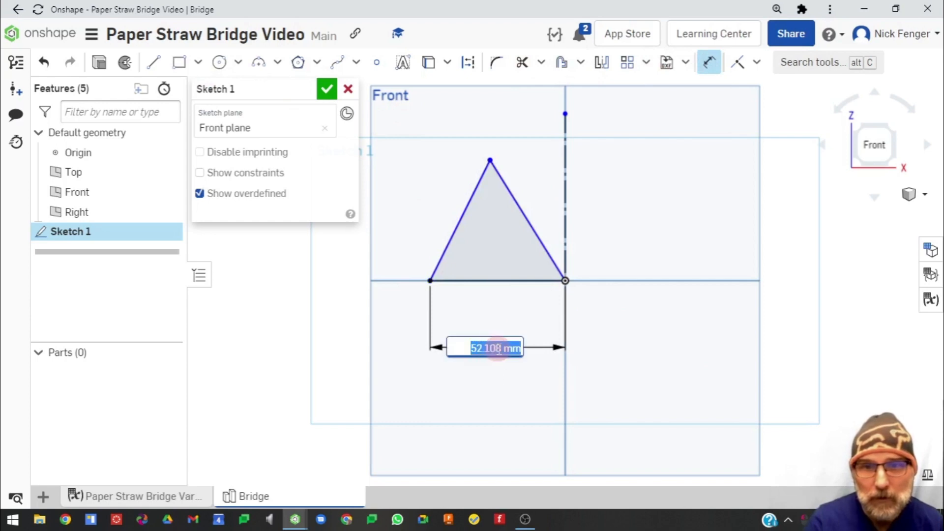
{"action": "type", "text": "#"}
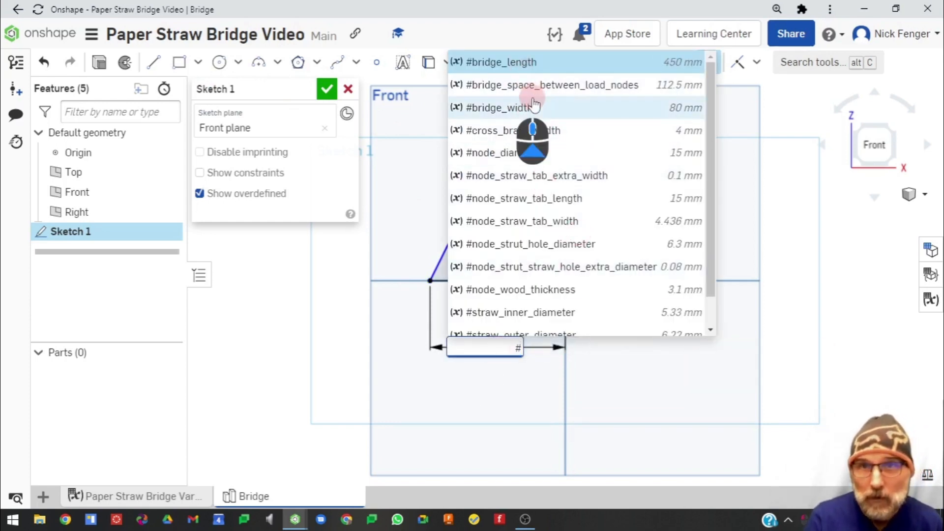
{"action": "scroll", "coordinate": [552, 246], "scroll_direction": "down", "scroll_amount": 2}
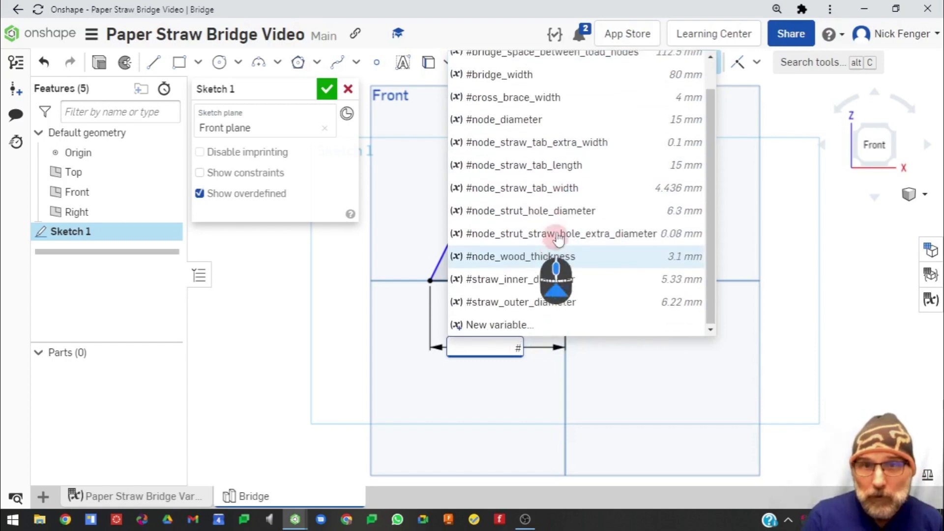
{"action": "scroll", "coordinate": [553, 270], "scroll_direction": "up", "scroll_amount": 2}
{"action": "left_click", "coordinate": [530, 87]}
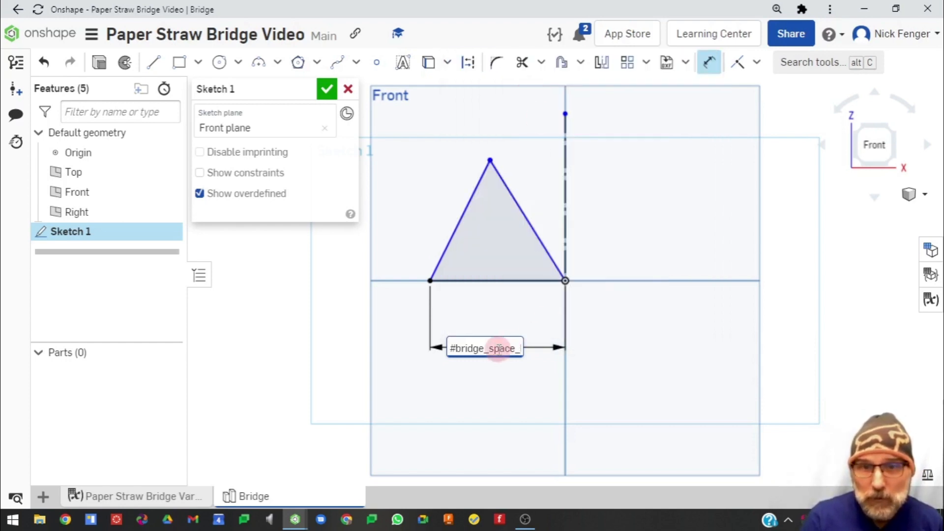
{"action": "key", "text": "Return"}
Step: Hide the Front plane
{"action": "scroll", "coordinate": [497, 347], "scroll_direction": "down", "scroll_amount": 3}
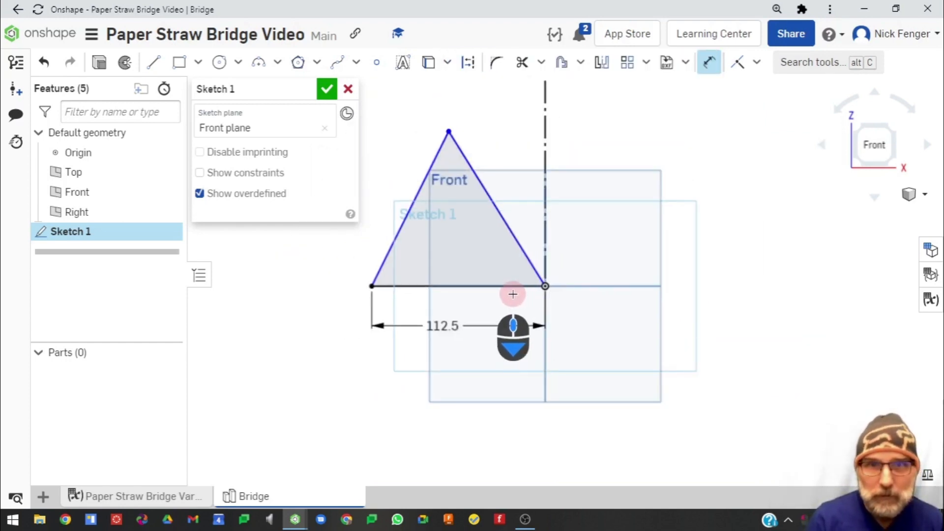
{"action": "mouse_move", "coordinate": [165, 176]}
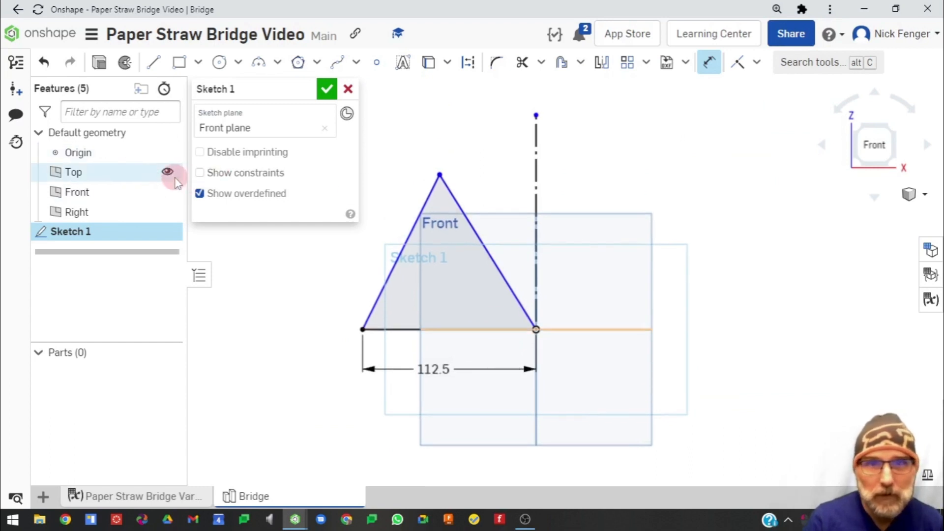
{"action": "left_click", "coordinate": [167, 192]}
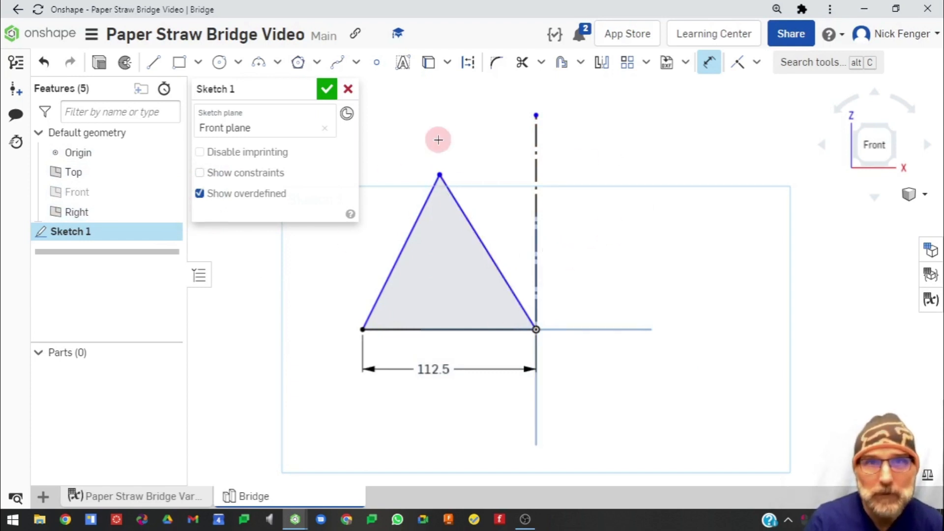
{"action": "left_click", "coordinate": [439, 176]}
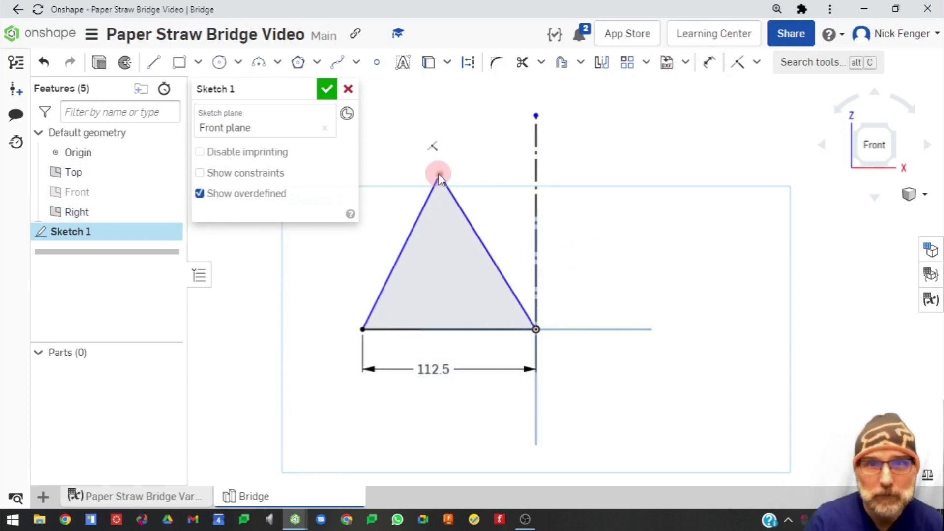
{"action": "left_click", "coordinate": [431, 331]}
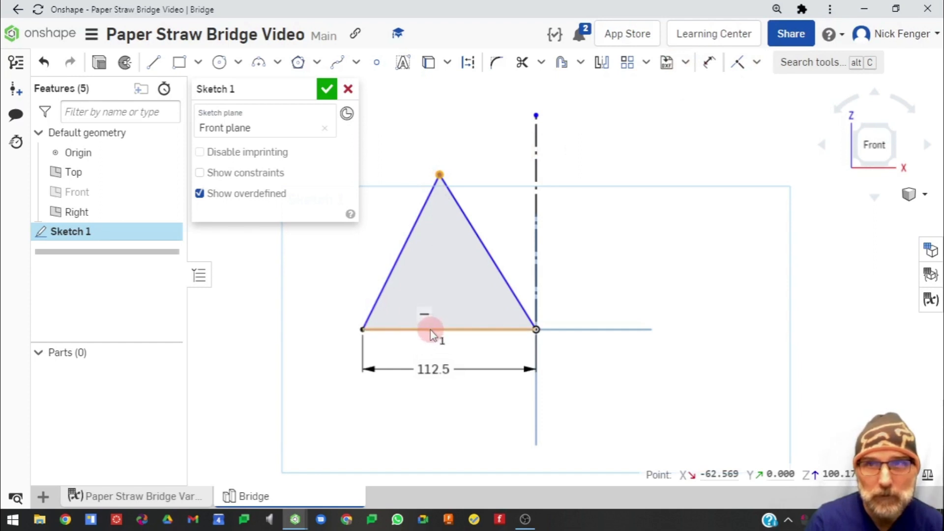
{"action": "key", "text": "Escape"}
Step: Dimension the triangle's height from the base to the apex and set it to 50 mm
{"action": "left_click", "coordinate": [709, 63]}
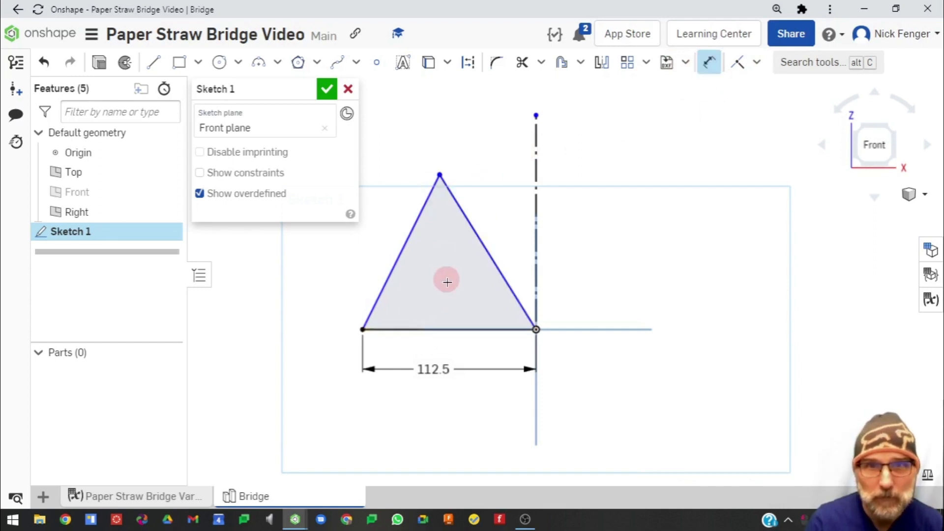
{"action": "left_click", "coordinate": [441, 333]}
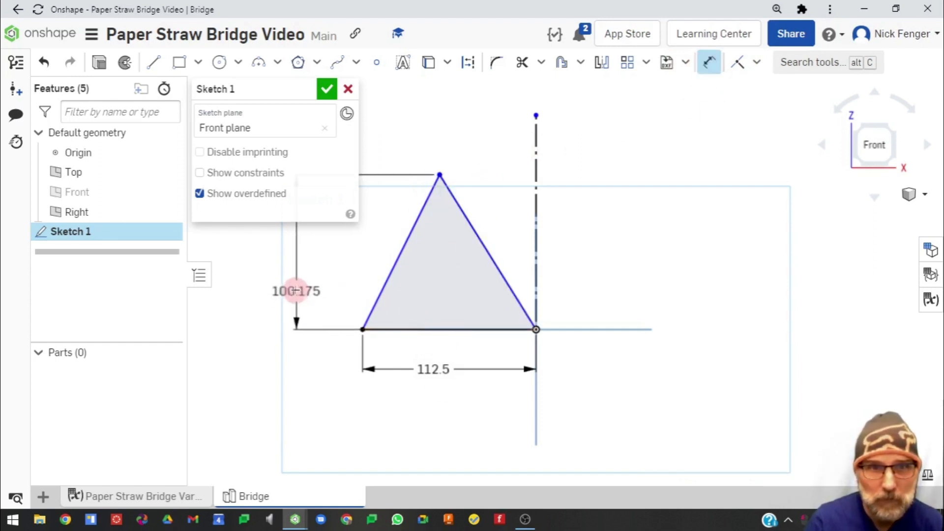
{"action": "left_click", "coordinate": [342, 280]}
{"action": "type", "text": "50"}
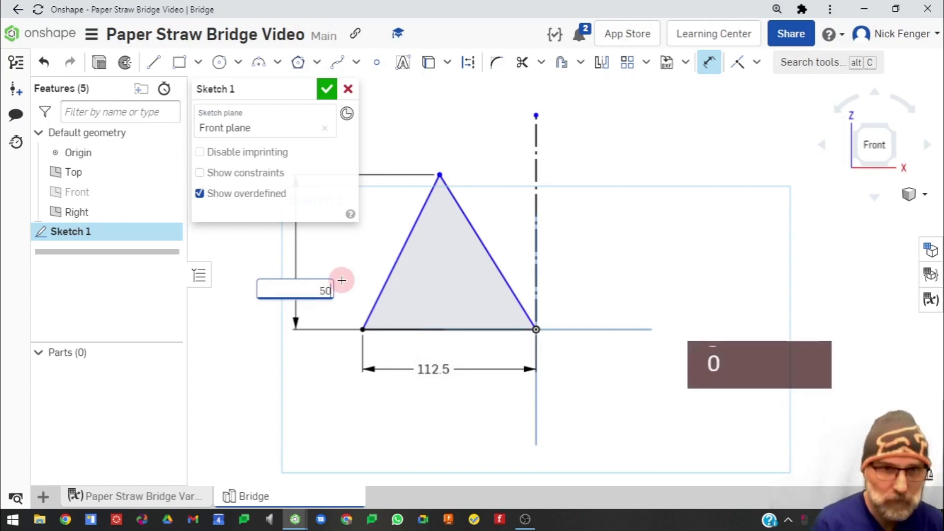
{"action": "type", "text": " mm"}
{"action": "key", "text": "Return"}
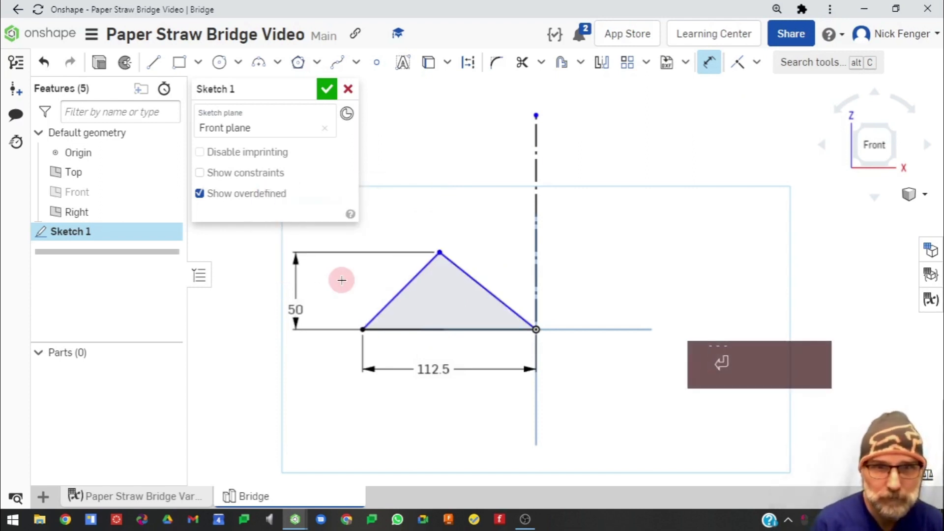
Step: Change the triangle's height dimension to 75 mm
{"action": "left_click", "coordinate": [295, 310]}
{"action": "double_click", "coordinate": [295, 310]}
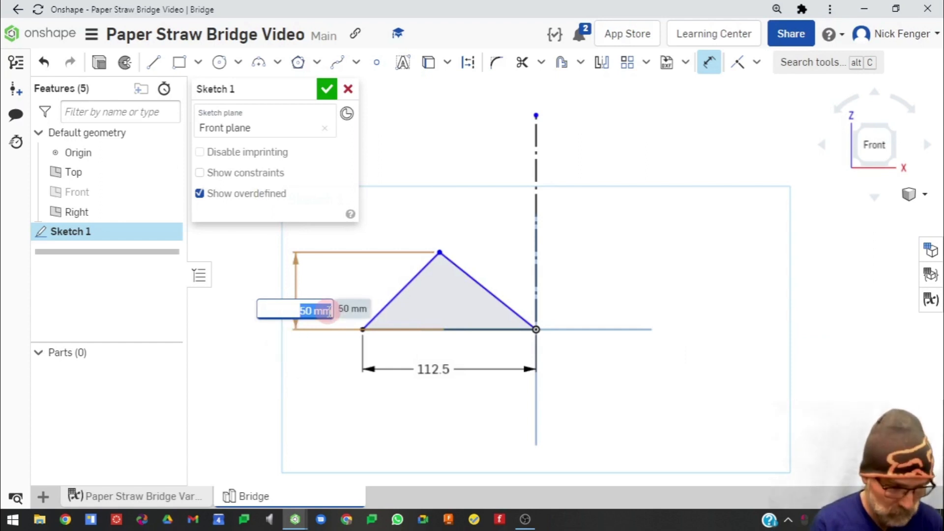
{"action": "type", "text": "75mm"}
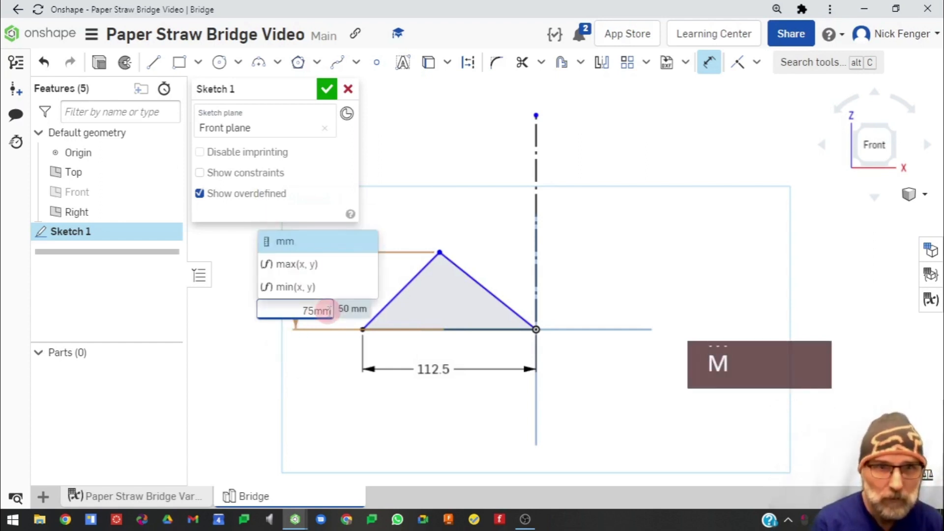
{"action": "key", "text": "Return"}
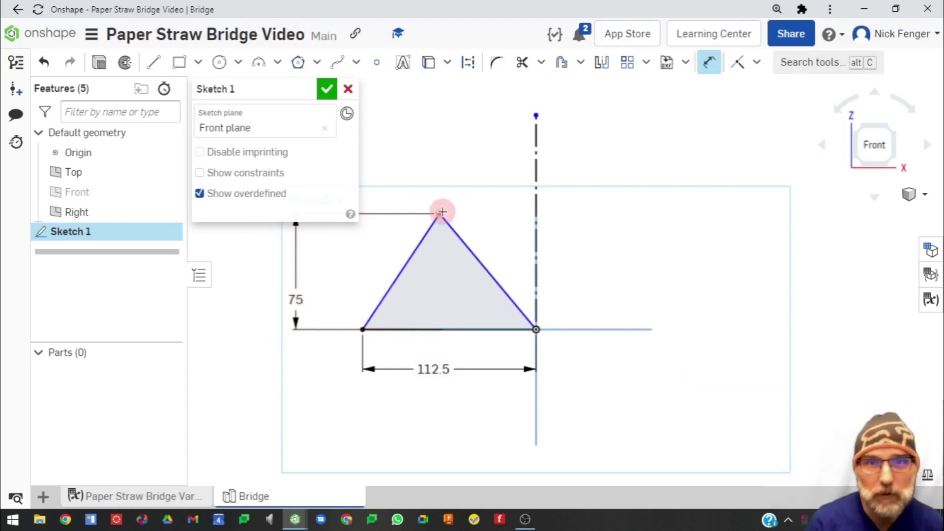
Step: Nudge the apex slightly toward the centerline and apply an Equal constraint to the triangle's two slanted sides
{"action": "mouse_move", "coordinate": [440, 213]}
{"action": "left_mouse_down"}
{"action": "mouse_move", "coordinate": [499, 218]}
{"action": "mouse_move", "coordinate": [439, 216]}
{"action": "mouse_move", "coordinate": [449, 211]}
{"action": "mouse_move", "coordinate": [396, 227]}
{"action": "mouse_move", "coordinate": [444, 214]}
{"action": "left_mouse_up"}
{"action": "key", "text": "Escape"}
{"action": "left_click", "coordinate": [412, 268]}
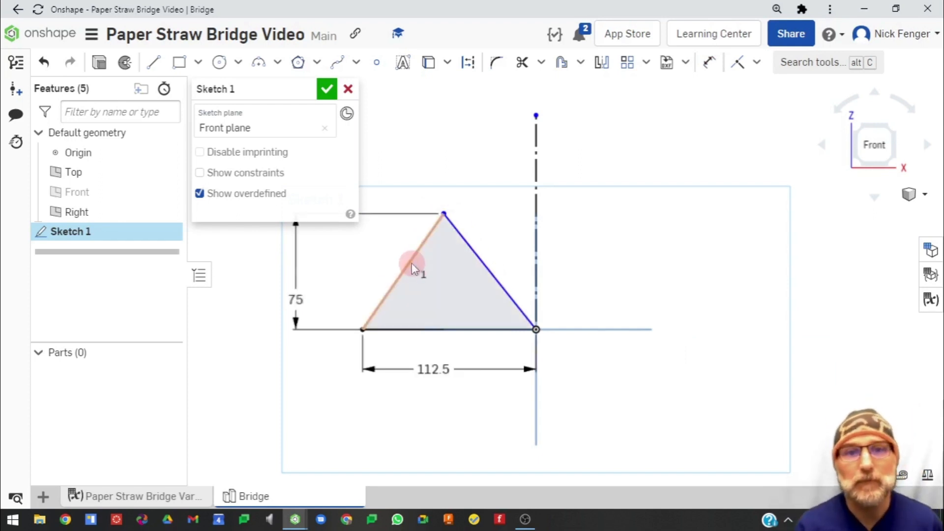
{"action": "left_click", "coordinate": [757, 62]}
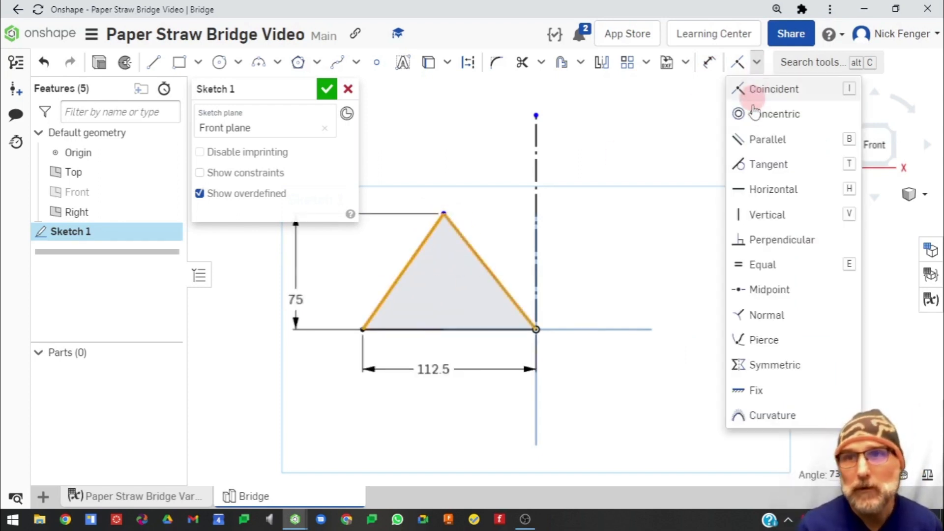
{"action": "left_click", "coordinate": [765, 267]}
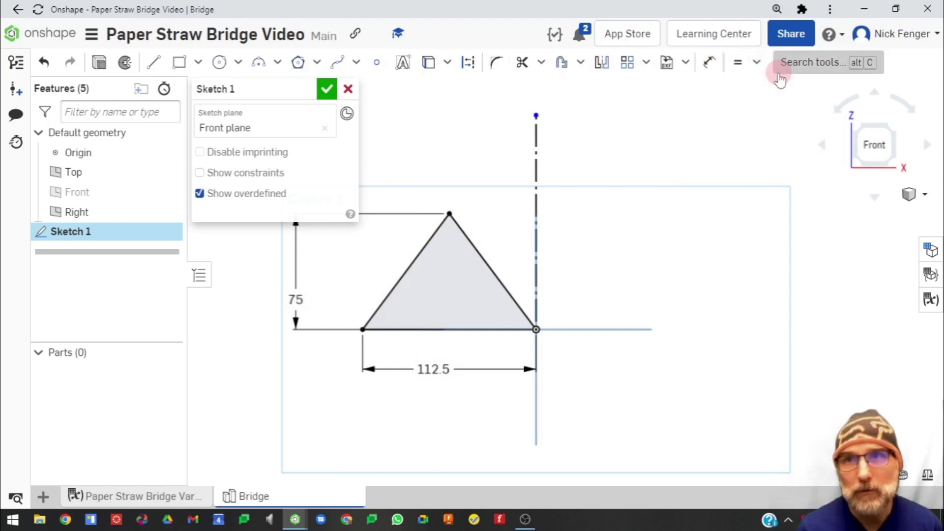
Step: Mirror the triangle's two slanted sides and its base about the vertical construction centerline
{"action": "left_click", "coordinate": [602, 63]}
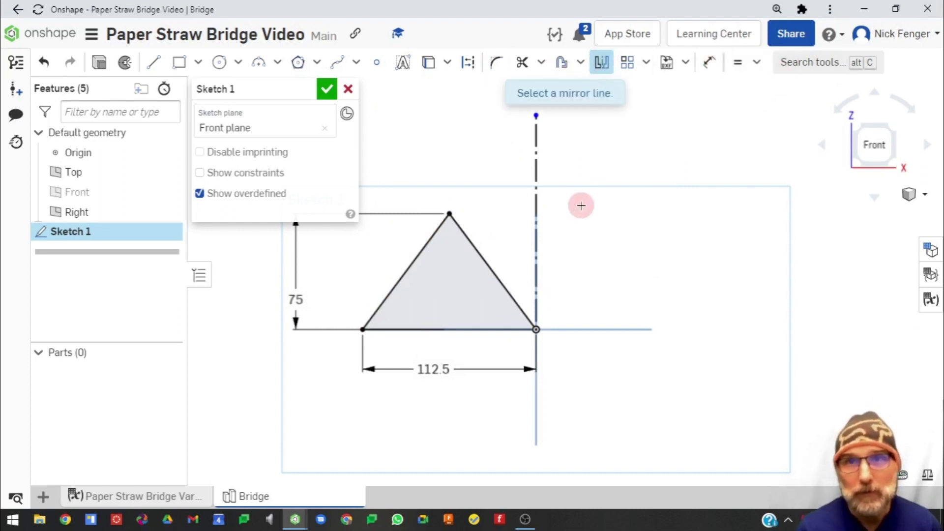
{"action": "left_click", "coordinate": [536, 260]}
{"action": "left_click", "coordinate": [422, 253]}
{"action": "left_click", "coordinate": [485, 257]}
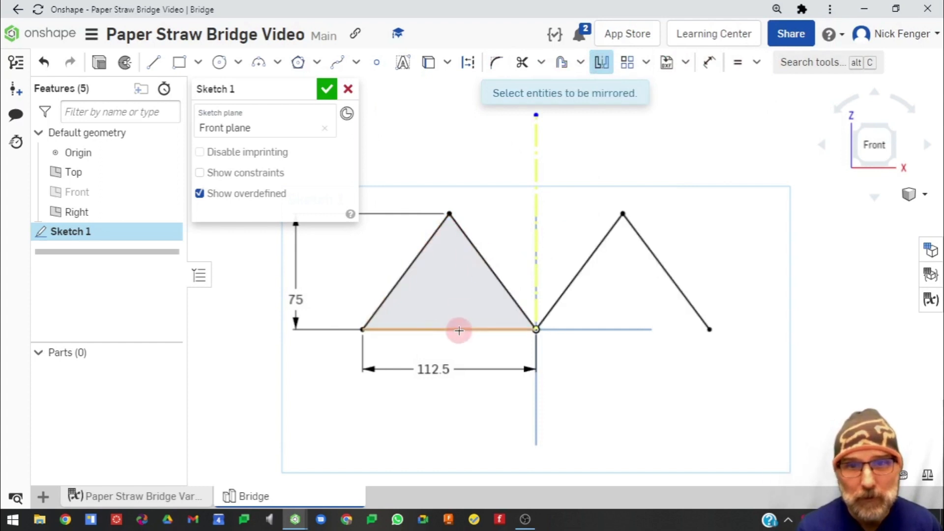
{"action": "left_click", "coordinate": [459, 330]}
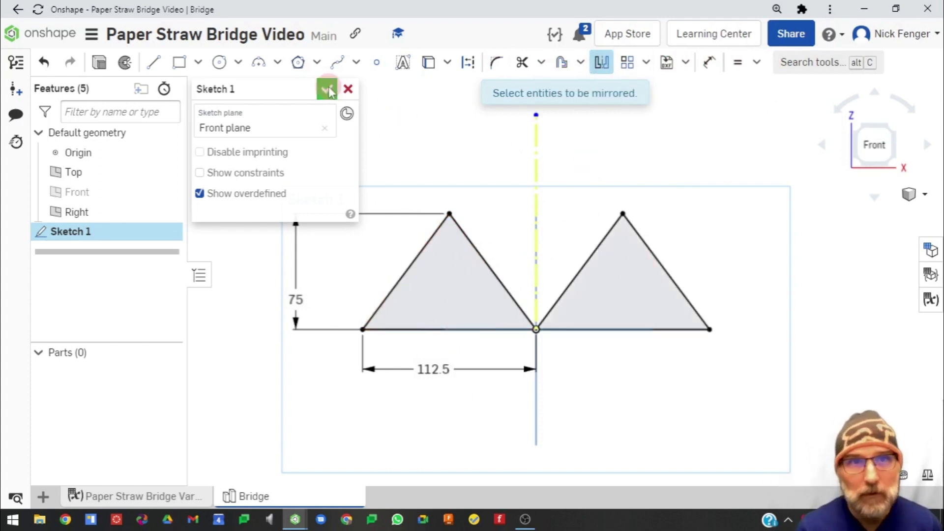
Step: Draw a horizontal line connecting the apexes of the two triangles as the truss's top chord, and finish the sketch
{"action": "left_click", "coordinate": [154, 62]}
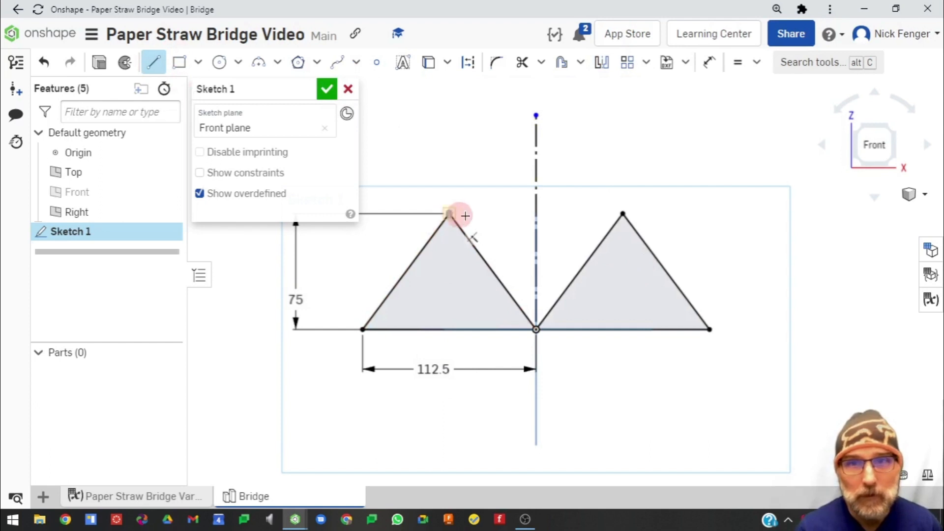
{"action": "left_click", "coordinate": [449, 214]}
{"action": "left_click", "coordinate": [622, 214]}
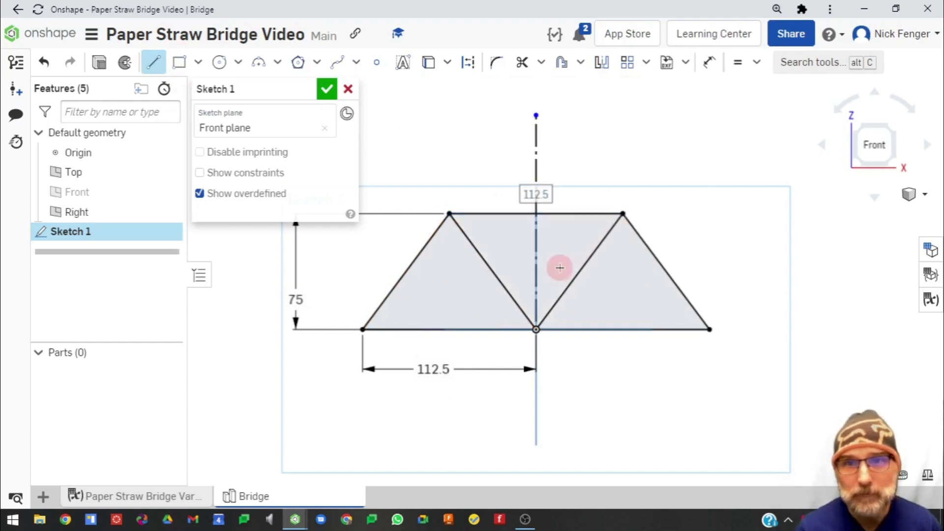
{"action": "left_click", "coordinate": [537, 314]}
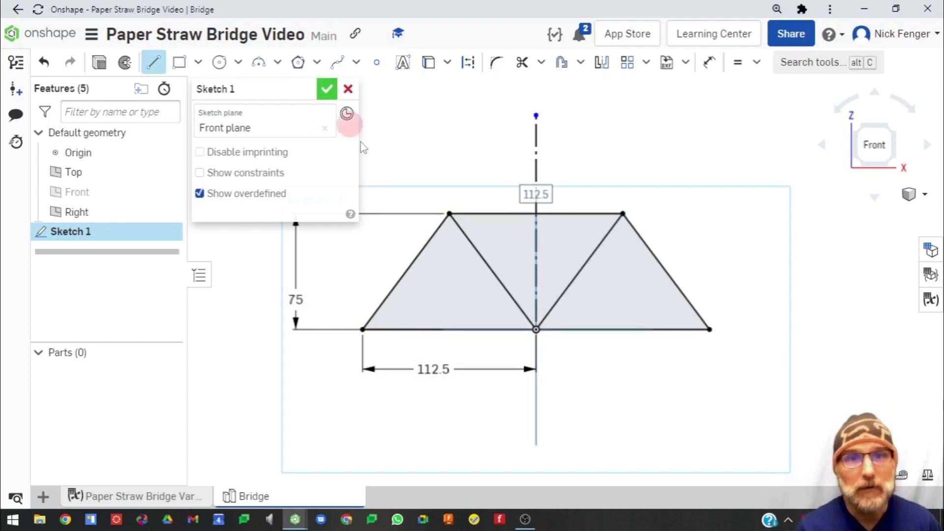
{"action": "left_click", "coordinate": [327, 90]}
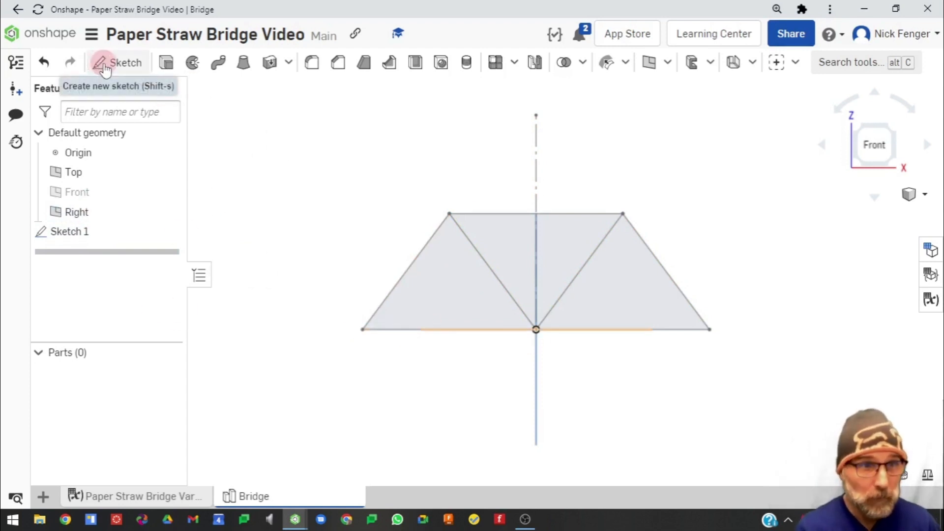
Step: Rename the finished sketch as Truss
{"action": "right_click", "coordinate": [87, 235]}
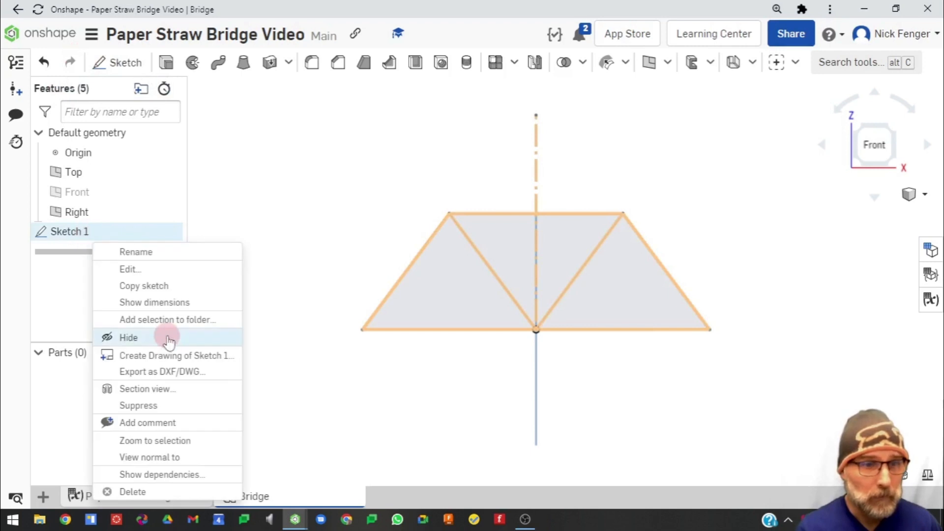
{"action": "left_click", "coordinate": [142, 252]}
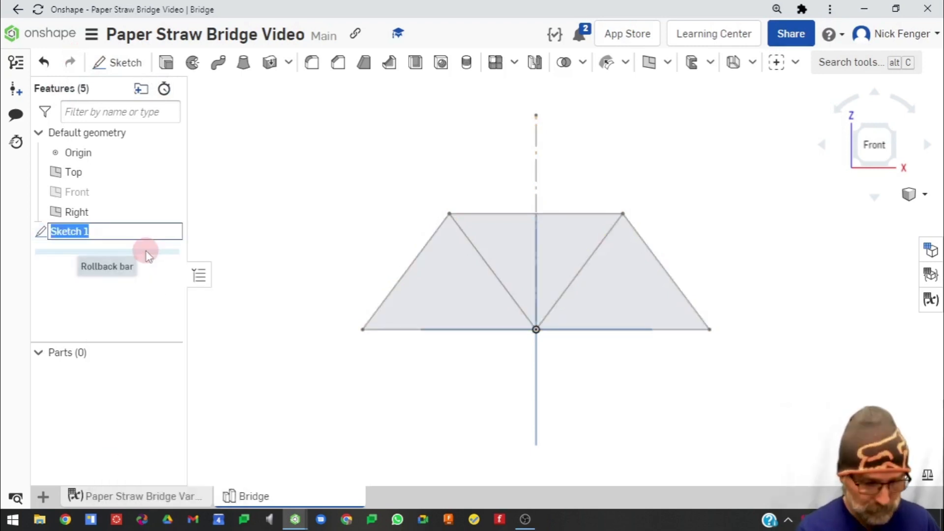
{"action": "type", "text": "Tr"}
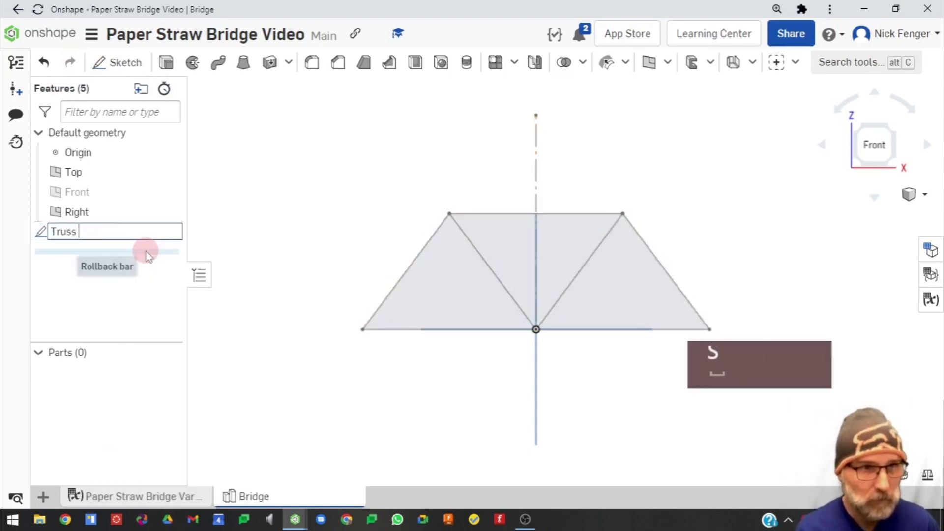
{"action": "type", "text": "uss"}
{"action": "key", "text": "BackSpace"}
{"action": "key", "text": "Return"}
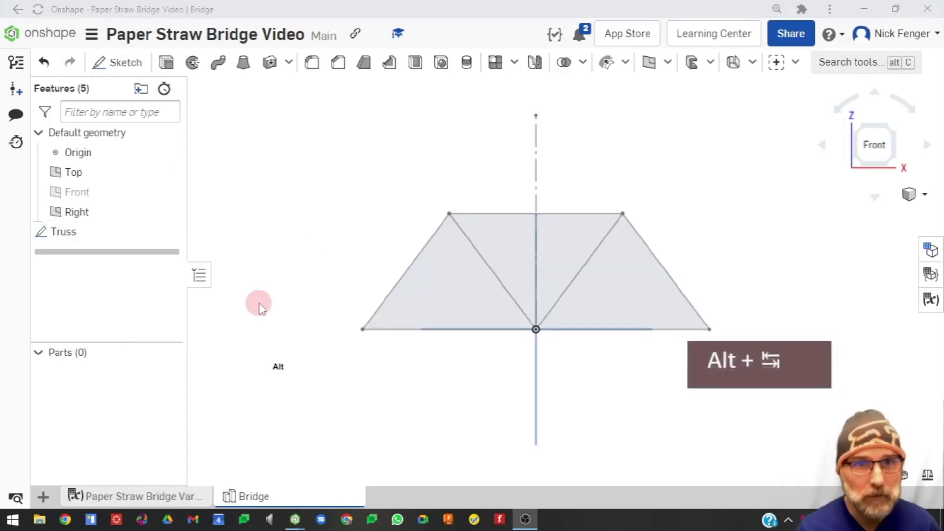
Step: Copy the sketch name "2D Truss Design Sketch" from the Paper Straw Bridge 2-5-23 Example document and return to the Paper Straw Bridge Video document
{"action": "key", "text": "alt+Tab"}
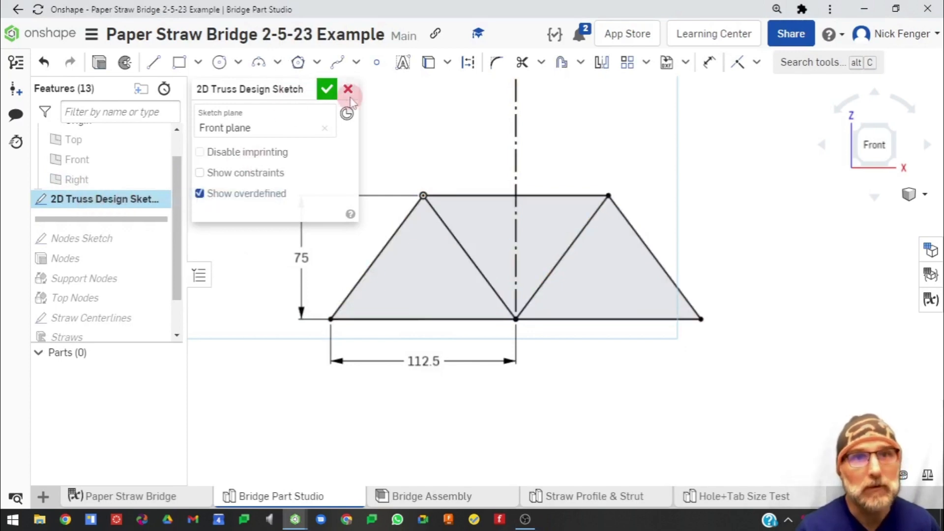
{"action": "left_click", "coordinate": [305, 89]}
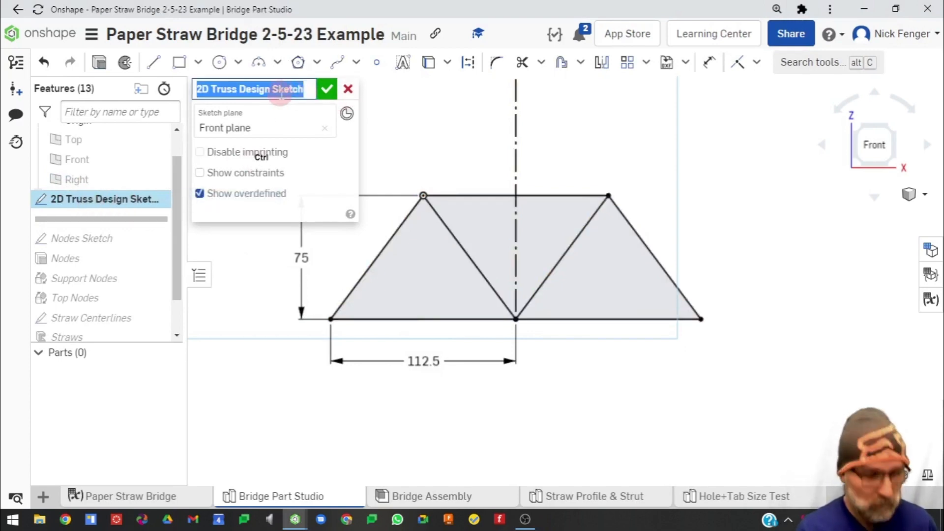
{"action": "key", "text": "ctrl+c"}
{"action": "key", "text": "alt+Tab"}
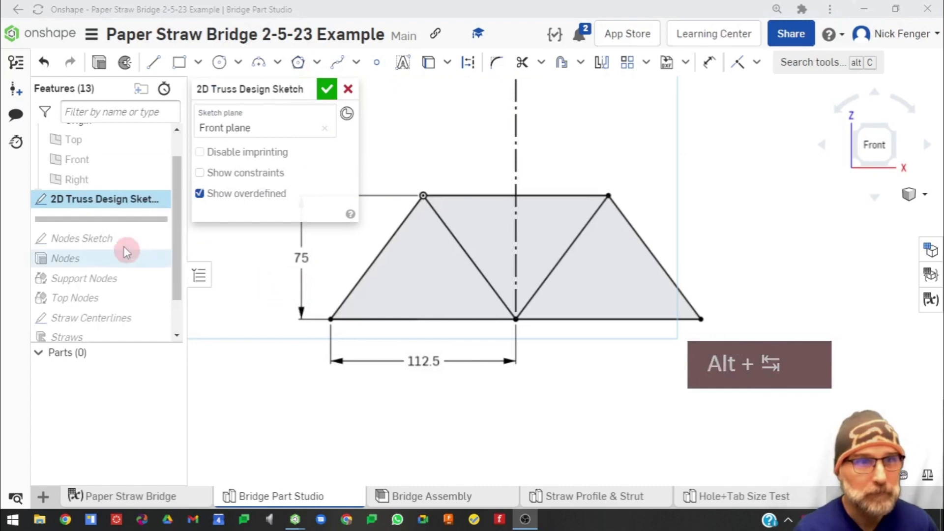
{"action": "key", "text": "alt+Tab"}
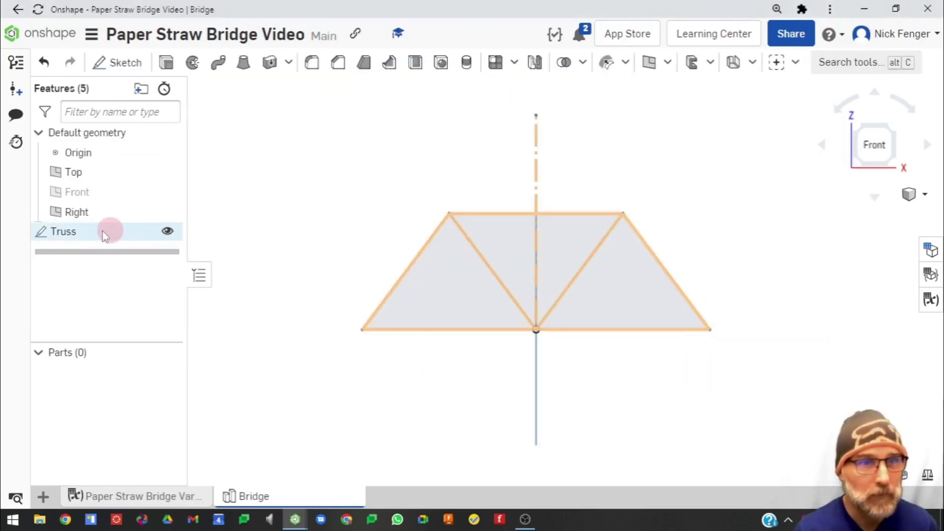
Step: Rename the Truss sketch as 2D Truss Design Sketch using the copied name
{"action": "left_click", "coordinate": [73, 233]}
{"action": "right_click", "coordinate": [64, 230]}
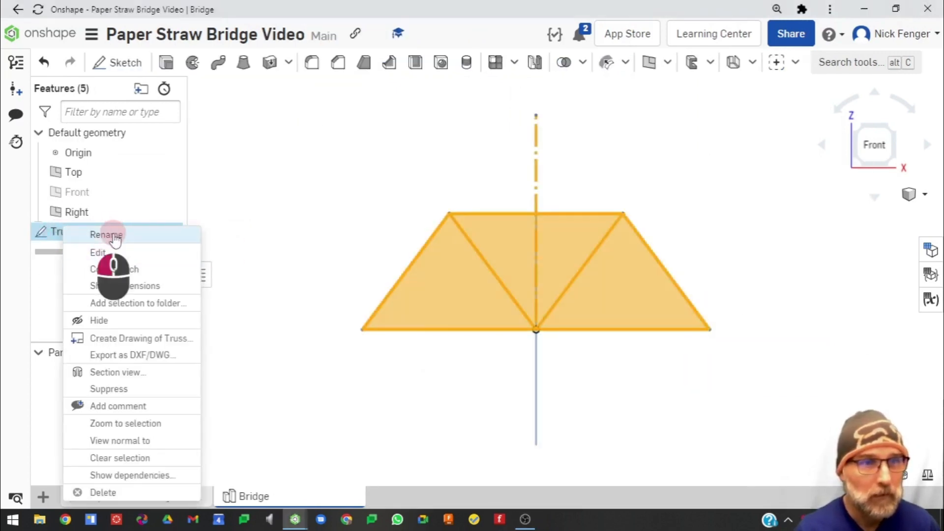
{"action": "left_click", "coordinate": [106, 235]}
{"action": "key", "text": "ctrl+v"}
{"action": "key", "text": "Return"}
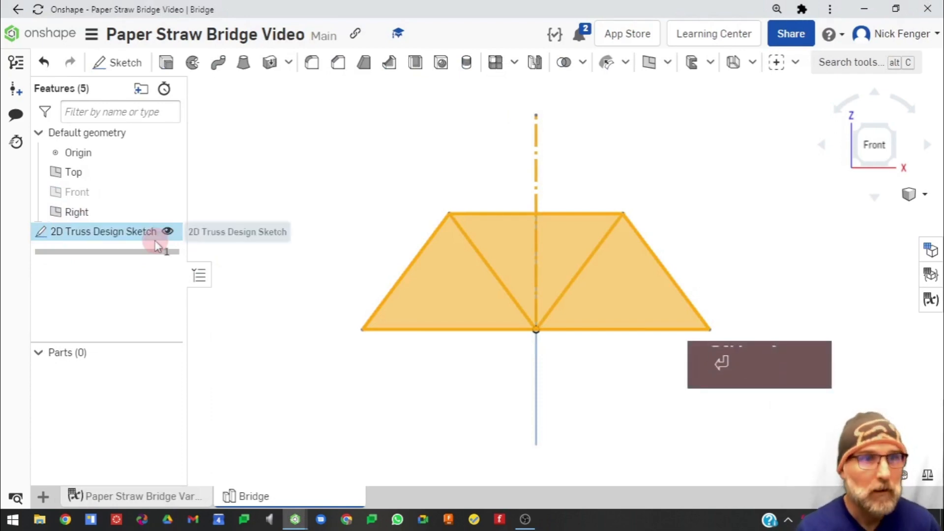